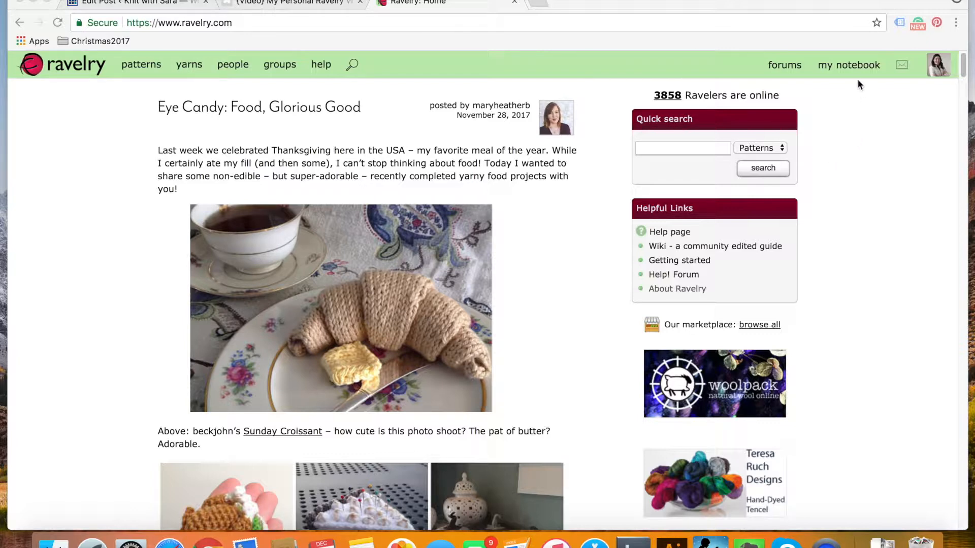
Open the notebook's yarn stash and look through the stashed yarns
mouse_move(847, 71)
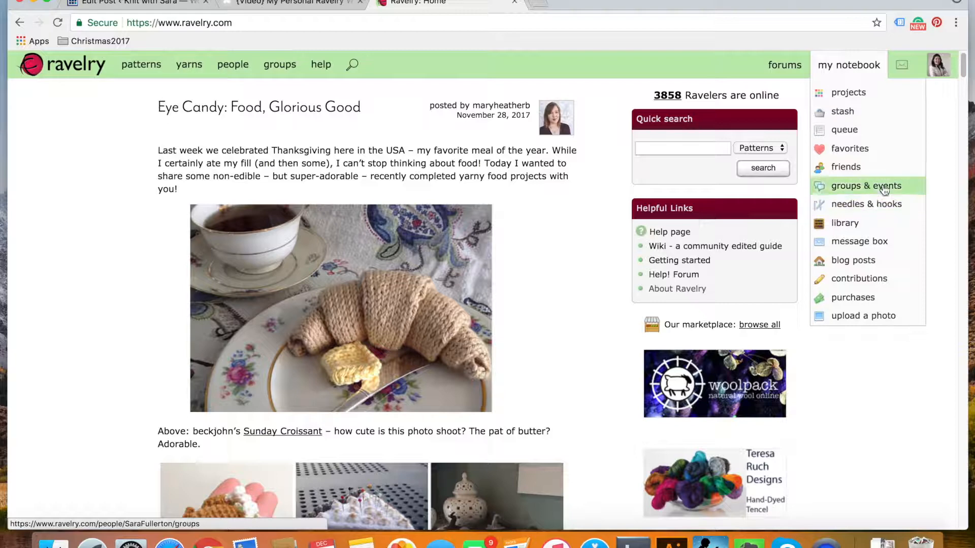
left_click(839, 112)
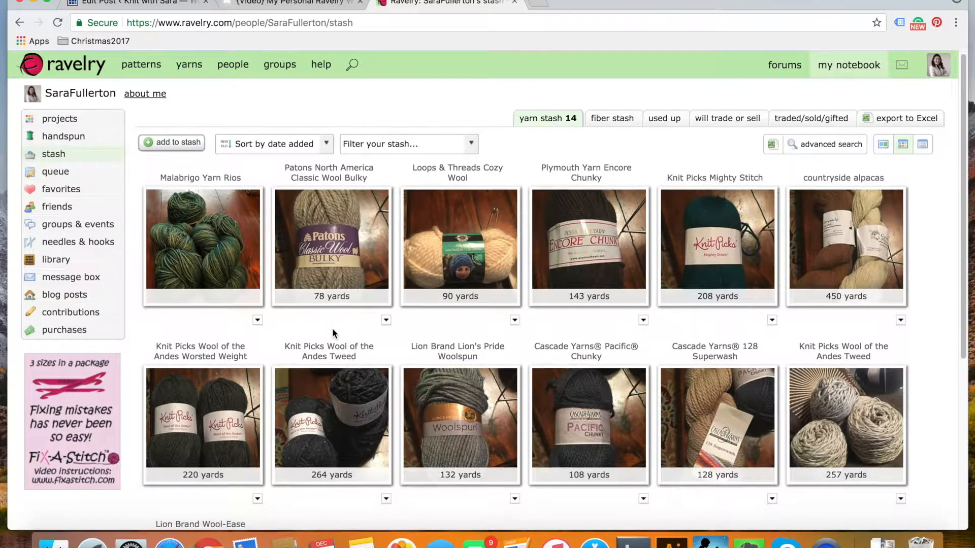
scroll(333, 330, "down", 3)
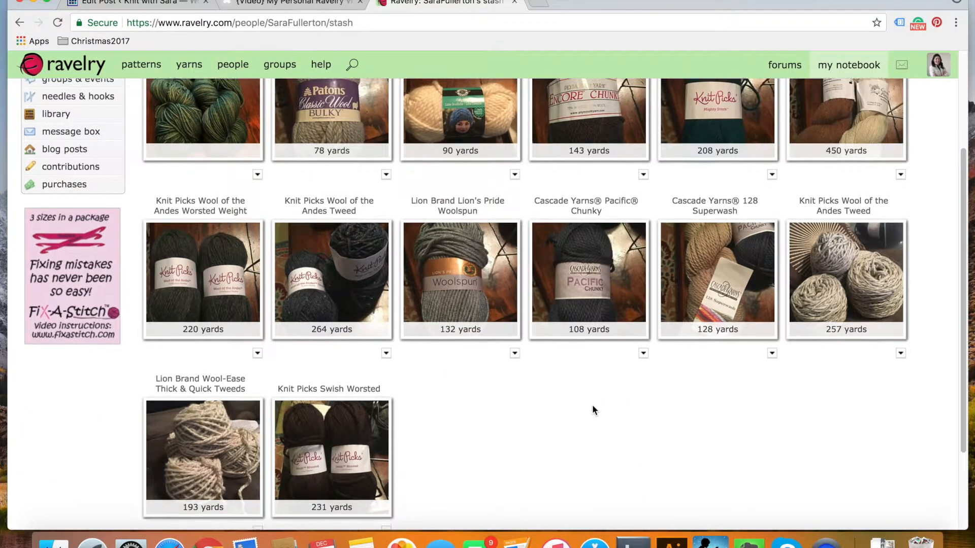
scroll(591, 406, "up", 4)
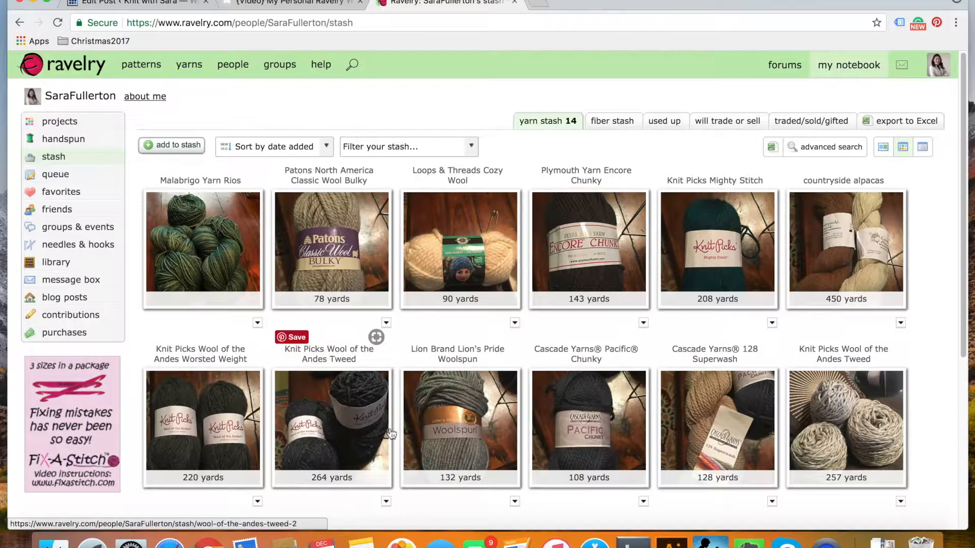
scroll(458, 462, "down", 5)
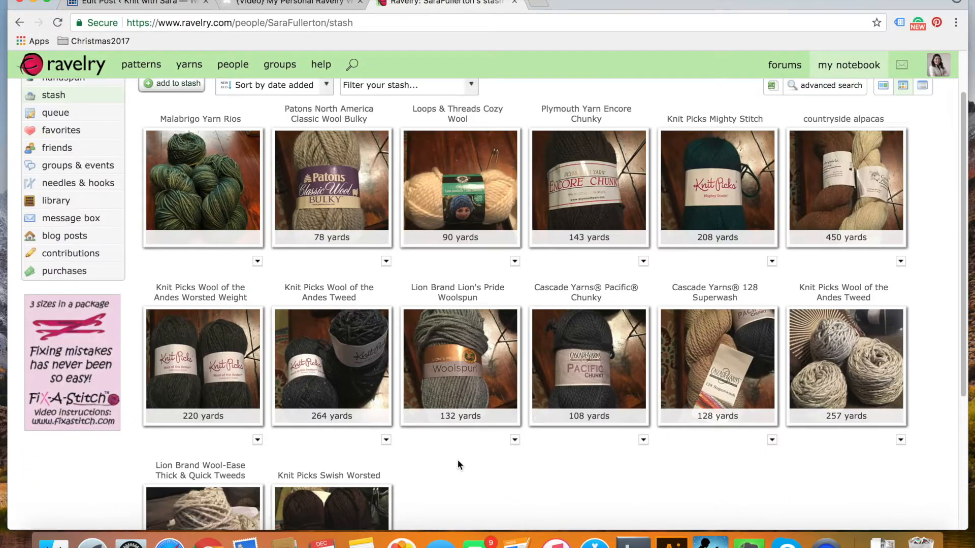
scroll(458, 459, "up", 3)
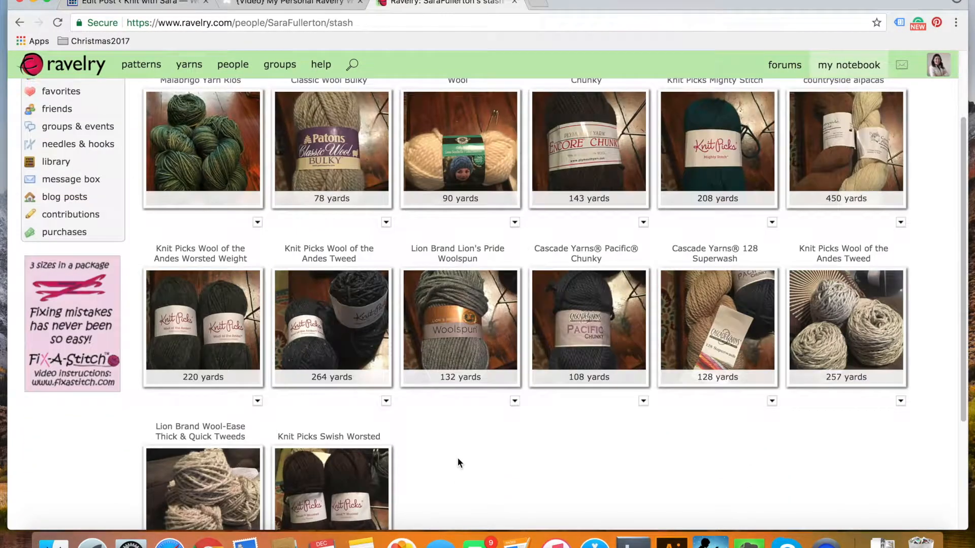
scroll(458, 461, "up", 1)
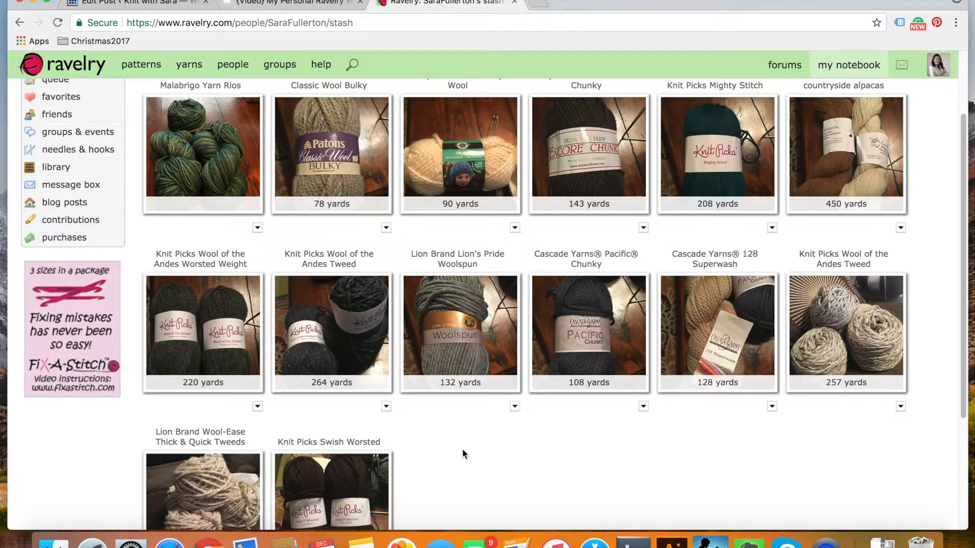
scroll(461, 454, "up", 2)
scroll(462, 449, "up", 2)
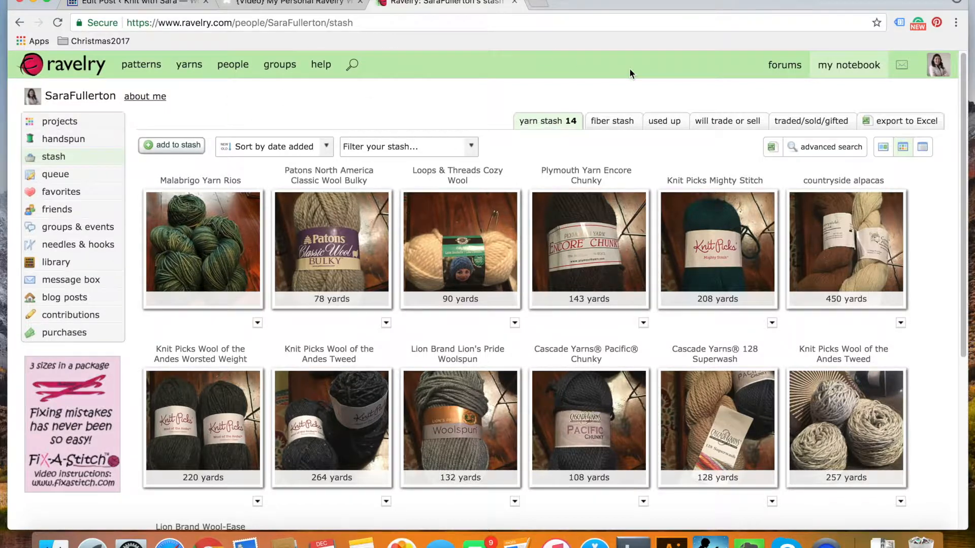
Add a stash yarn from "Store (not sure which type)", named Malabrigo Rios, brand Malabrigo Yarn, and choose the matching Rios yarn
mouse_move(849, 68)
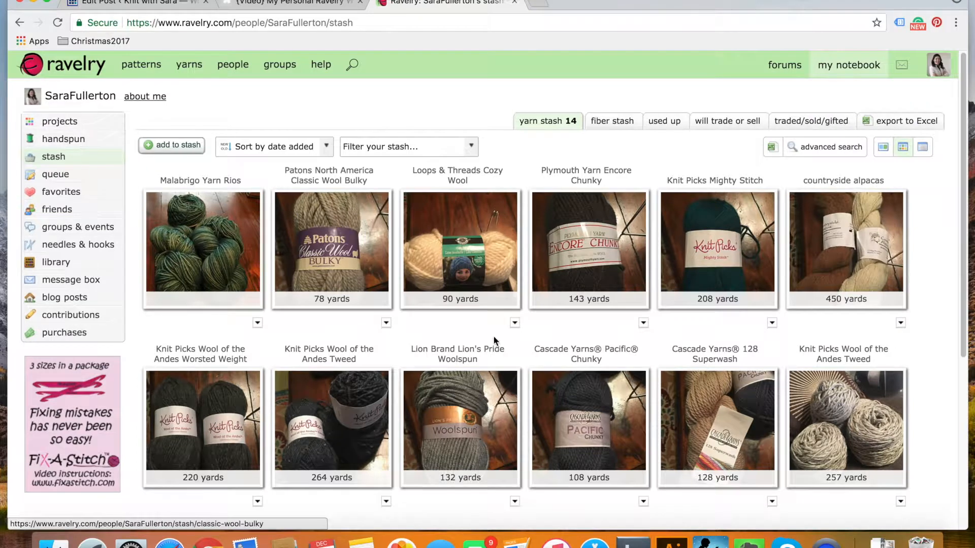
left_click(175, 150)
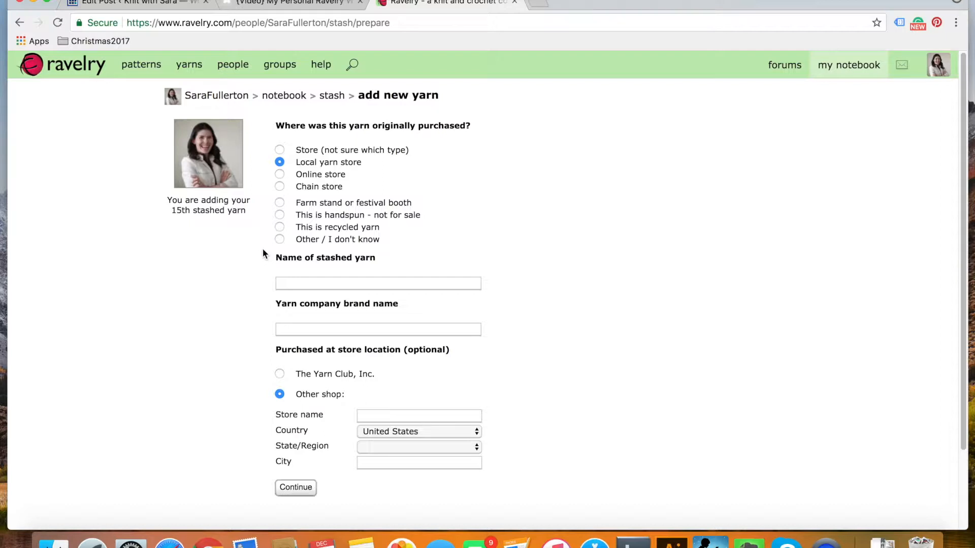
left_click(279, 150)
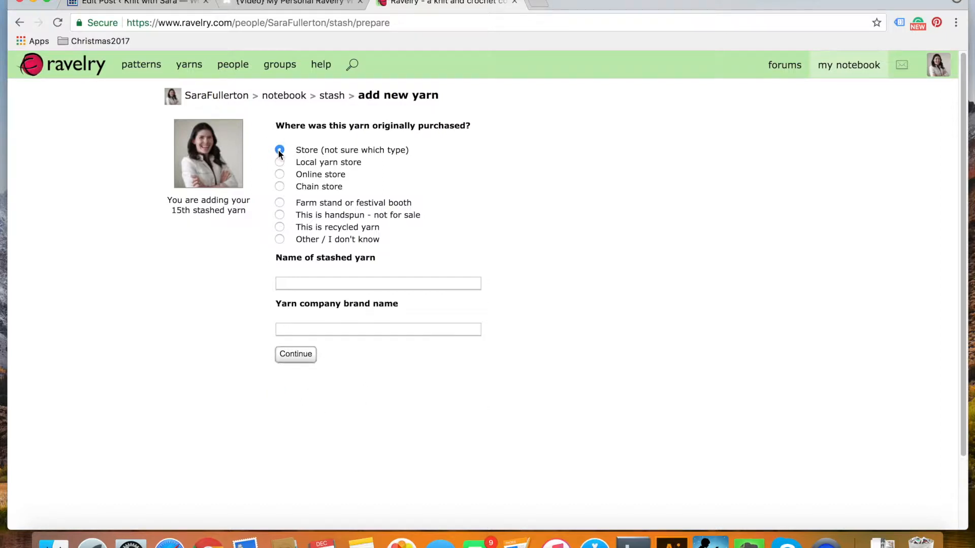
left_click(292, 286)
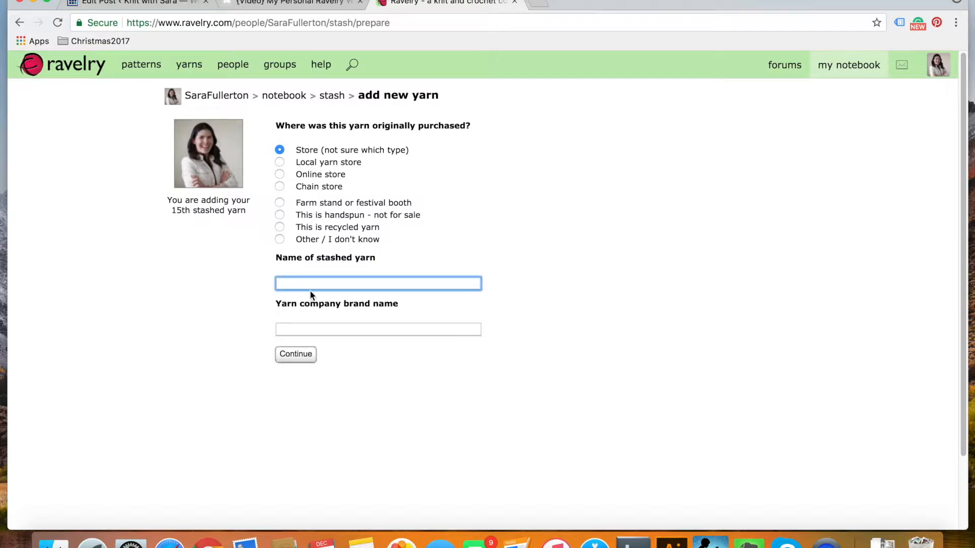
type("Mala")
key("Return")
key("Tab")
type("Malabrigo")
key("Return")
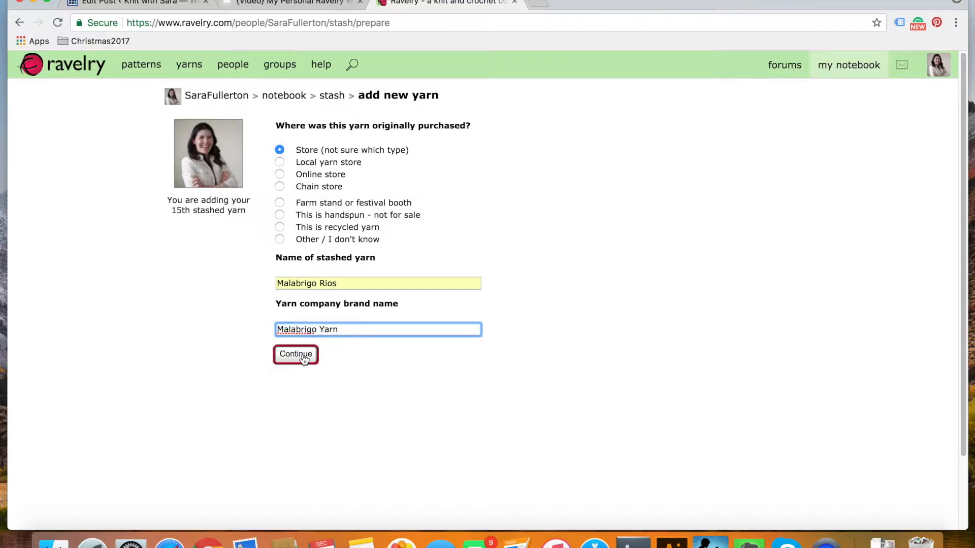
left_click(295, 354)
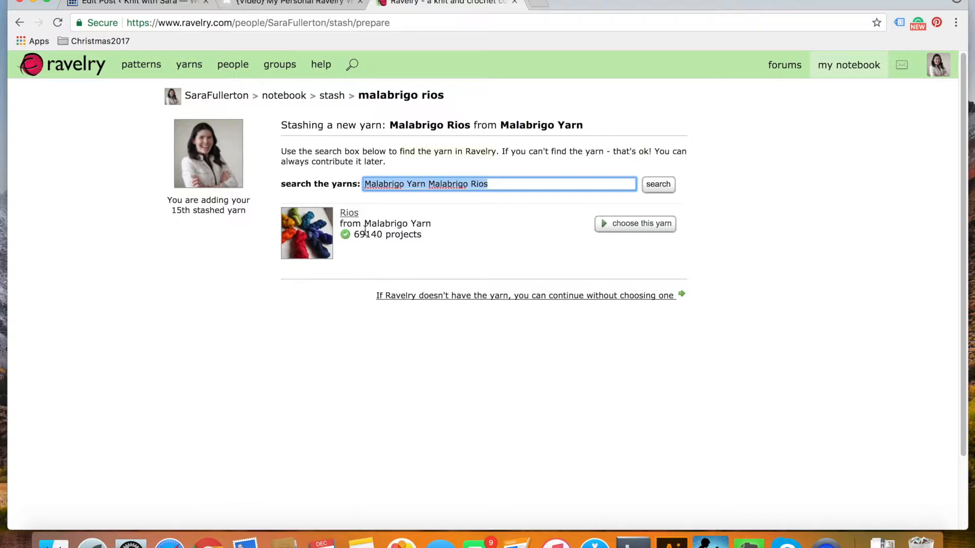
left_click(626, 231)
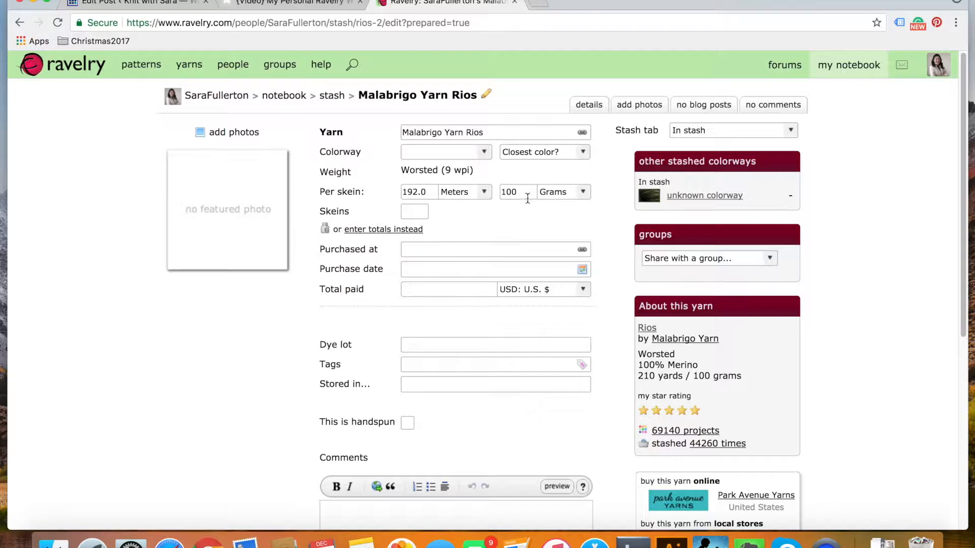
Convert the yarn's per-skein length to yards and set its closest color to Blue-green
left_click(483, 193)
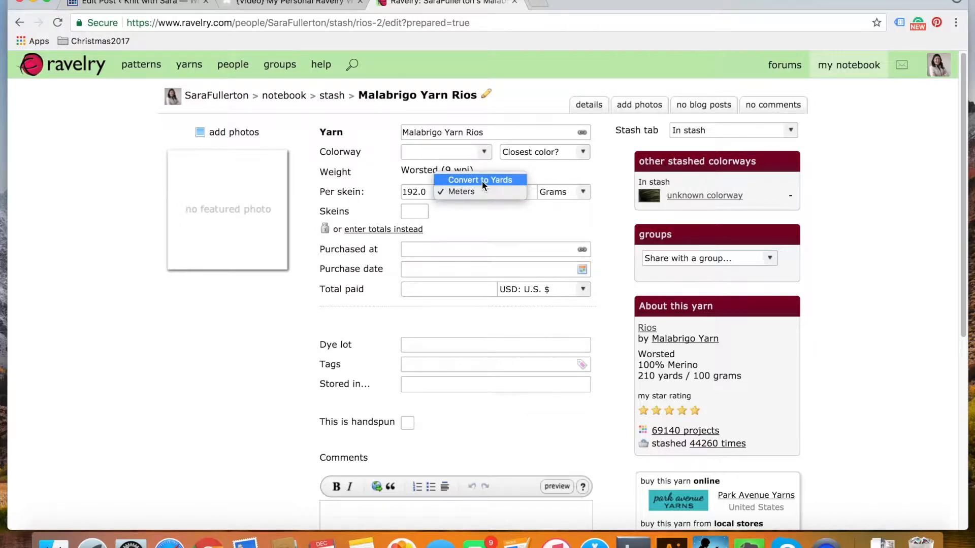
left_click(482, 181)
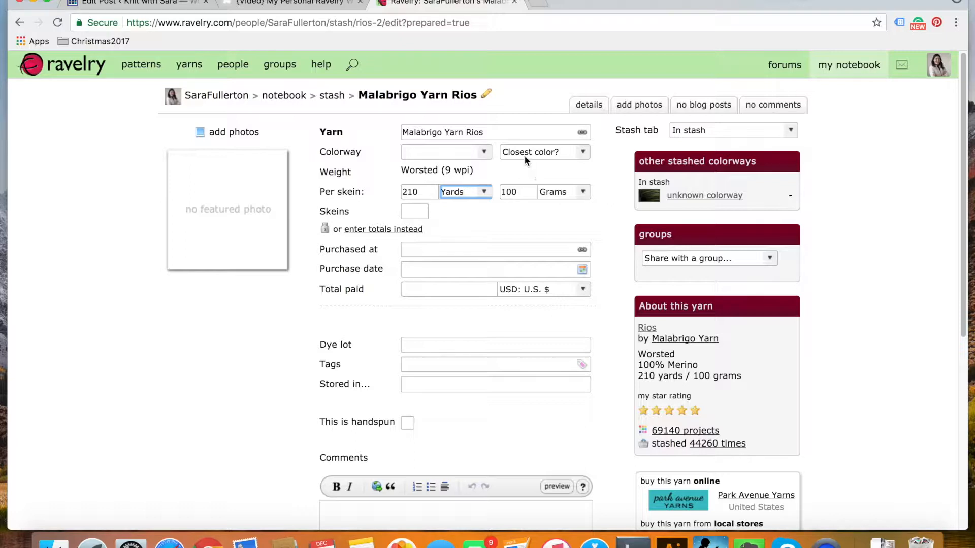
left_click(518, 154)
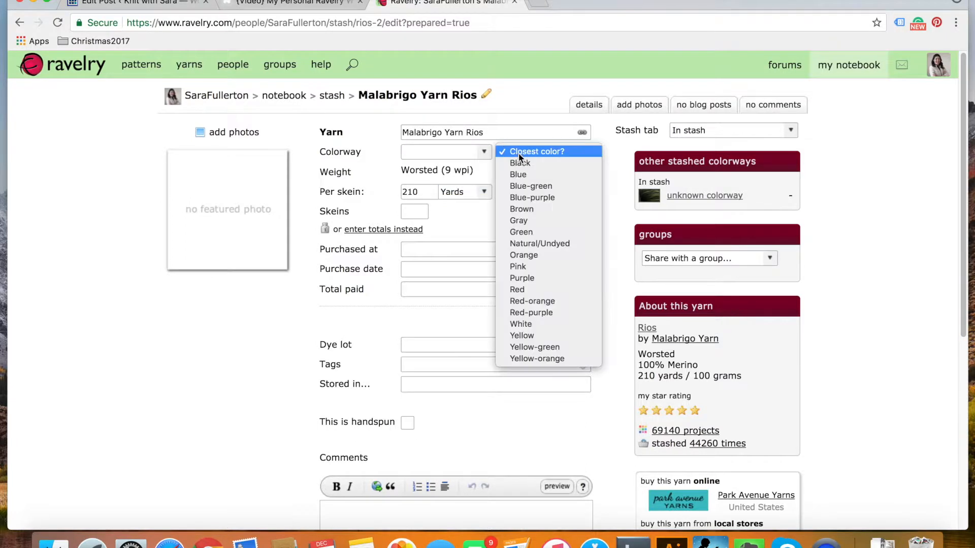
left_click(558, 186)
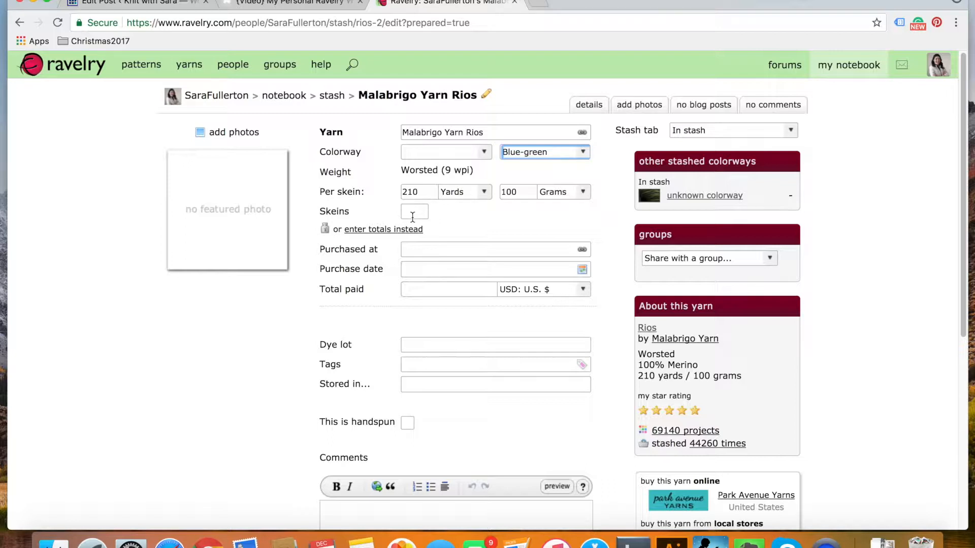
Switch the yarn amount to totals, enter 186 grams and save the stash entry
left_click(376, 229)
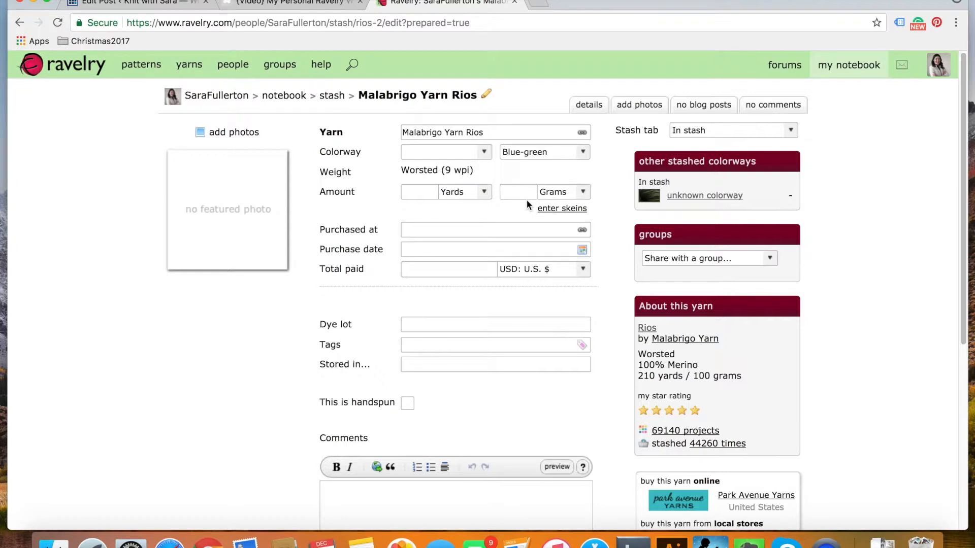
left_click(515, 193)
type("186")
key("Return")
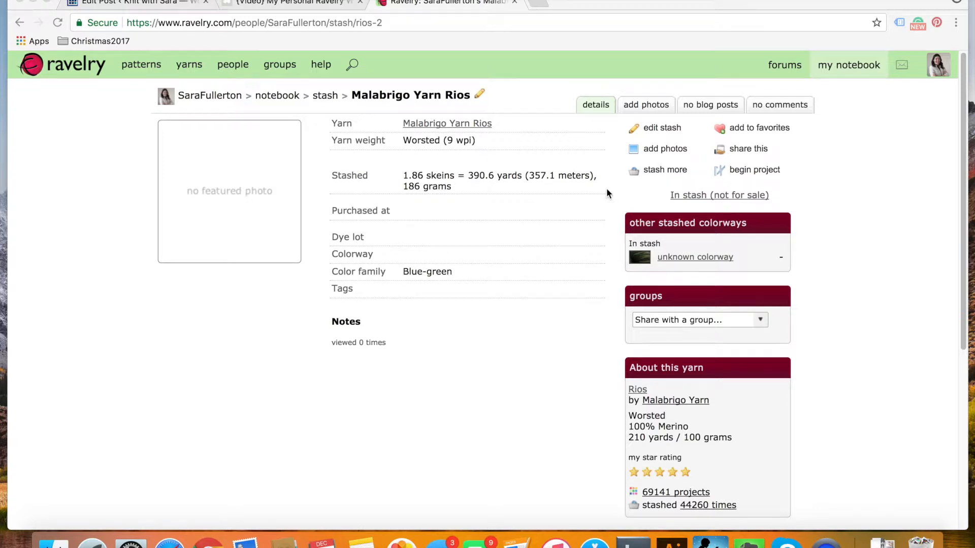
Reopen the Malabrigo Yarn Rios entry for editing, review its optional fields, save it and return to the stash
left_click(656, 130)
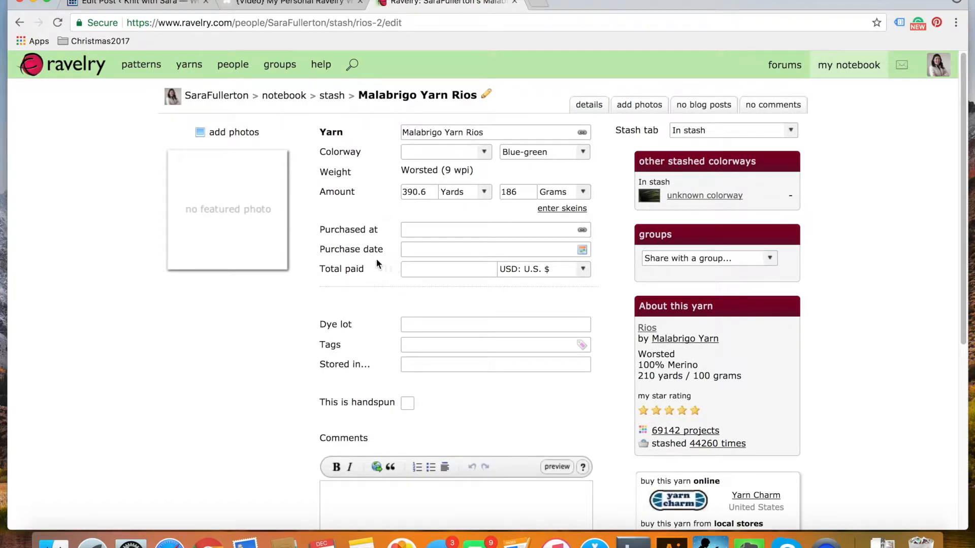
scroll(367, 270, "down", 1)
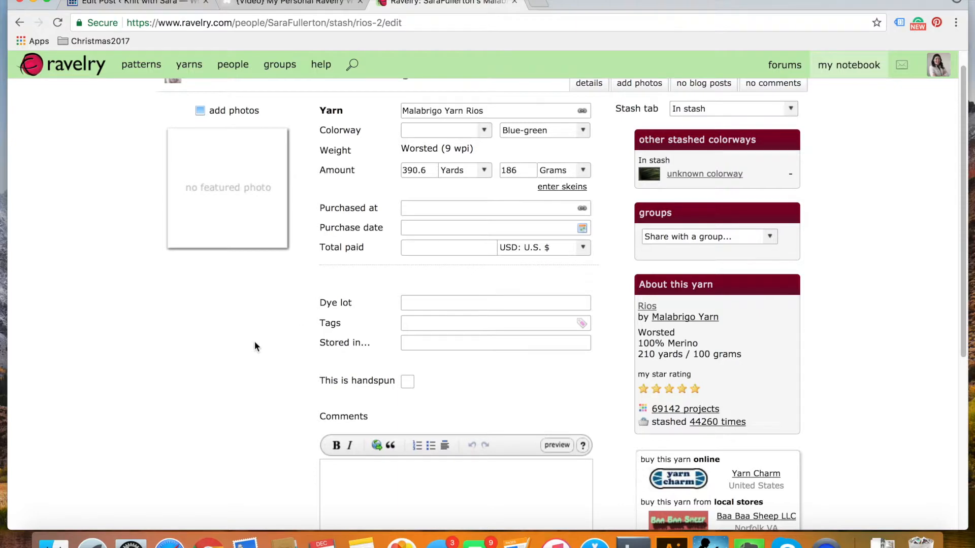
scroll(257, 341, "down", 5)
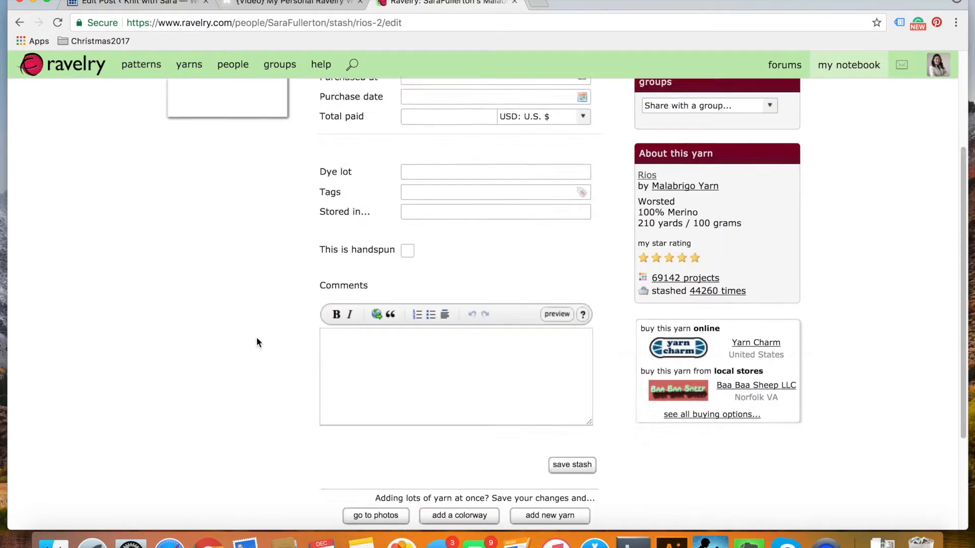
left_click(570, 330)
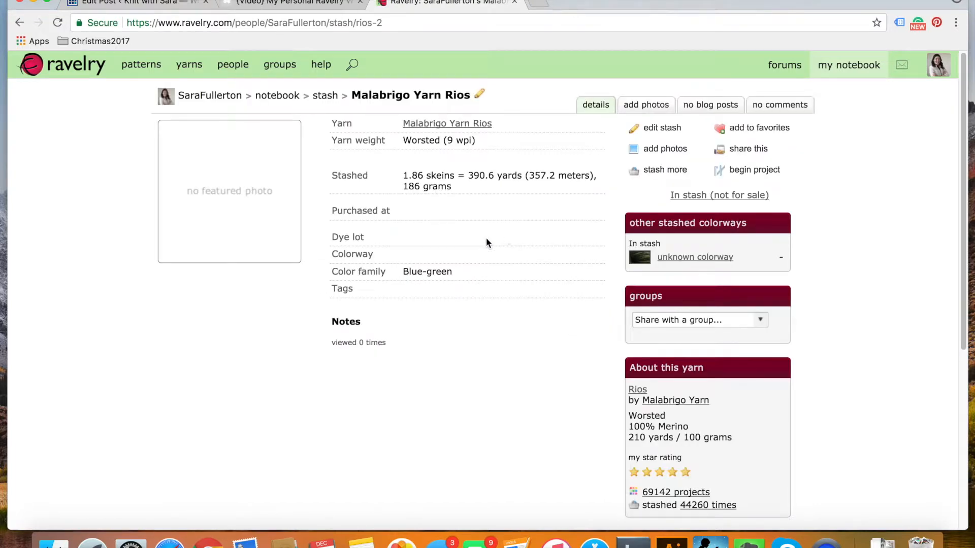
left_click(324, 96)
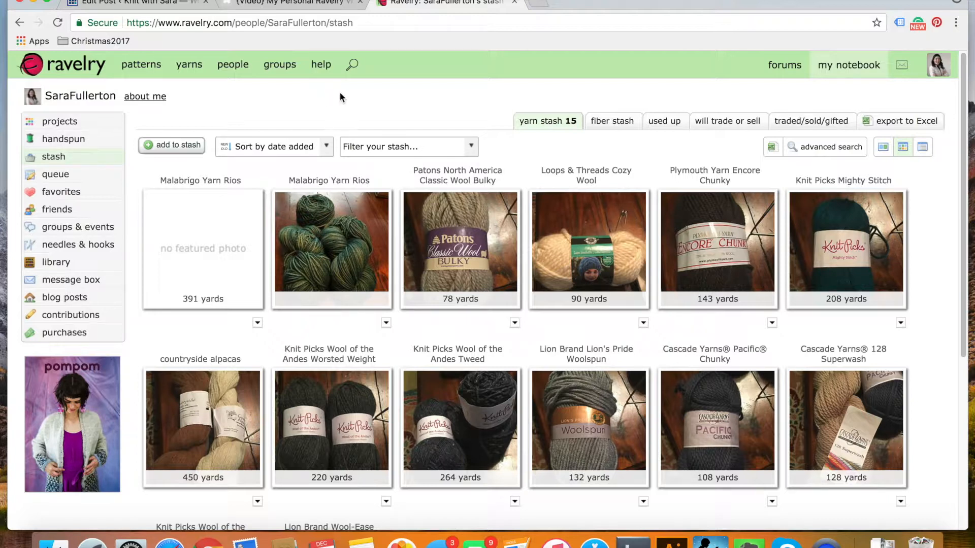
Add one size 3 16" circular needle (3.25 mm) to the standard chart of the needles & hooks inventory
mouse_move(849, 66)
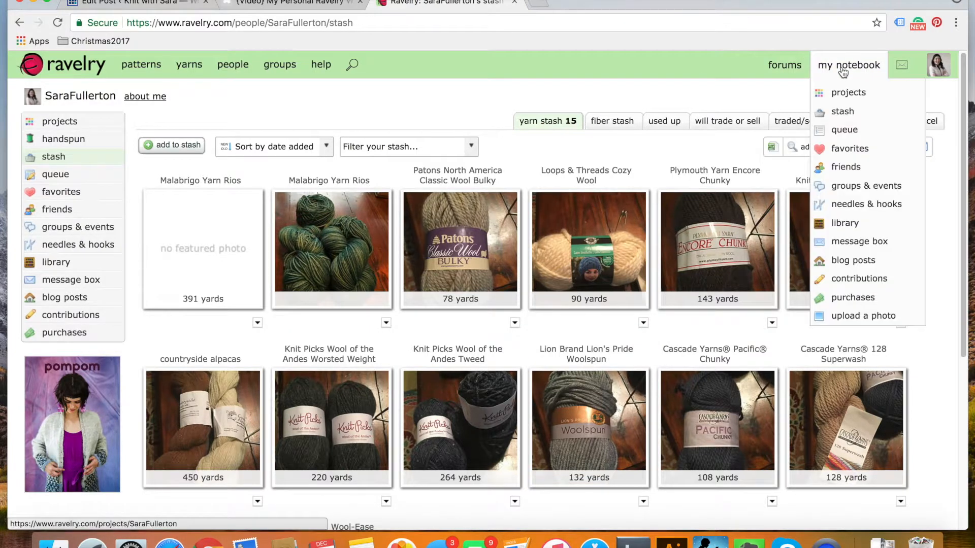
left_click(863, 209)
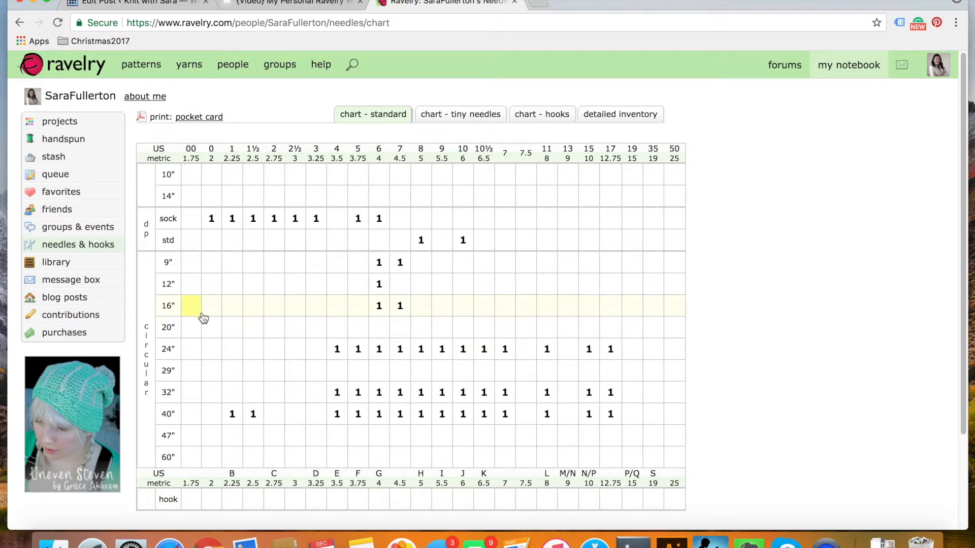
left_click(318, 310)
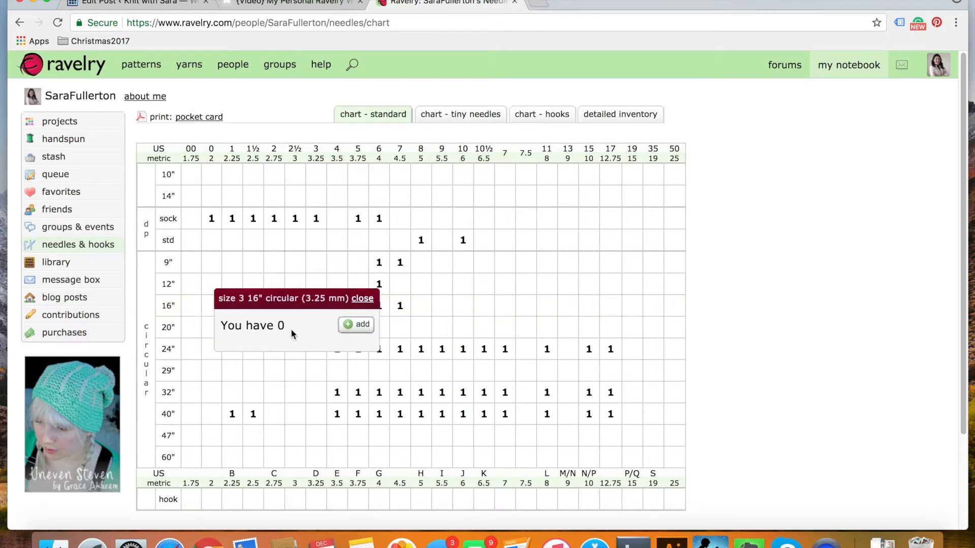
left_click(350, 328)
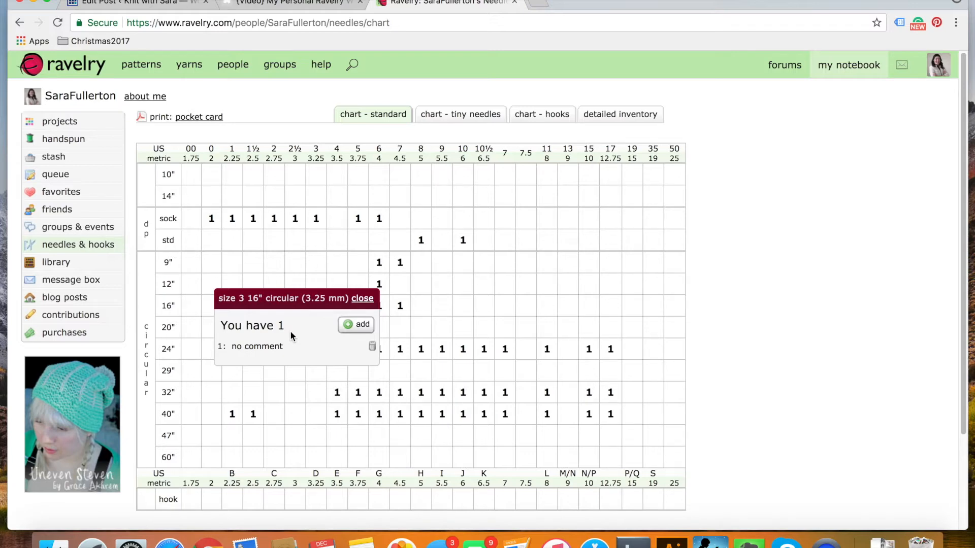
left_click(262, 349)
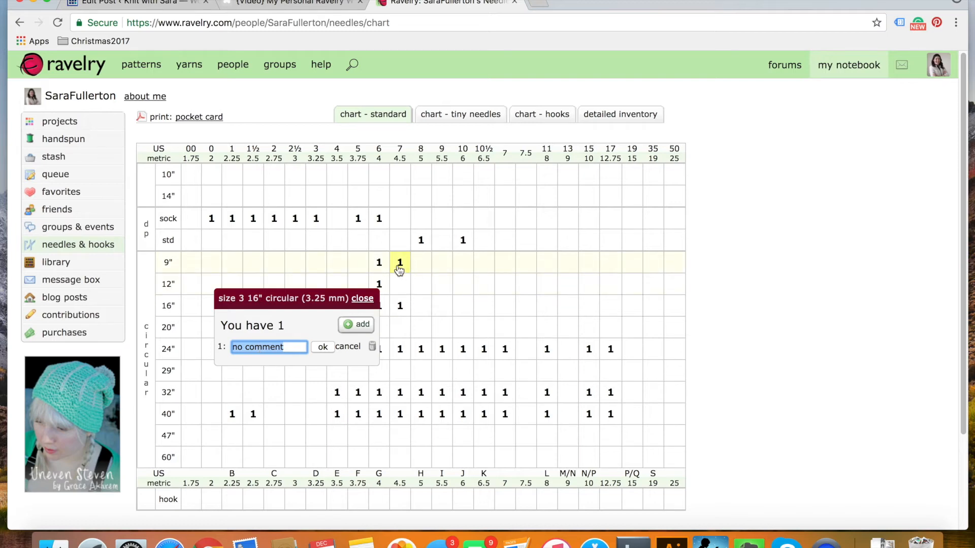
left_click(362, 299)
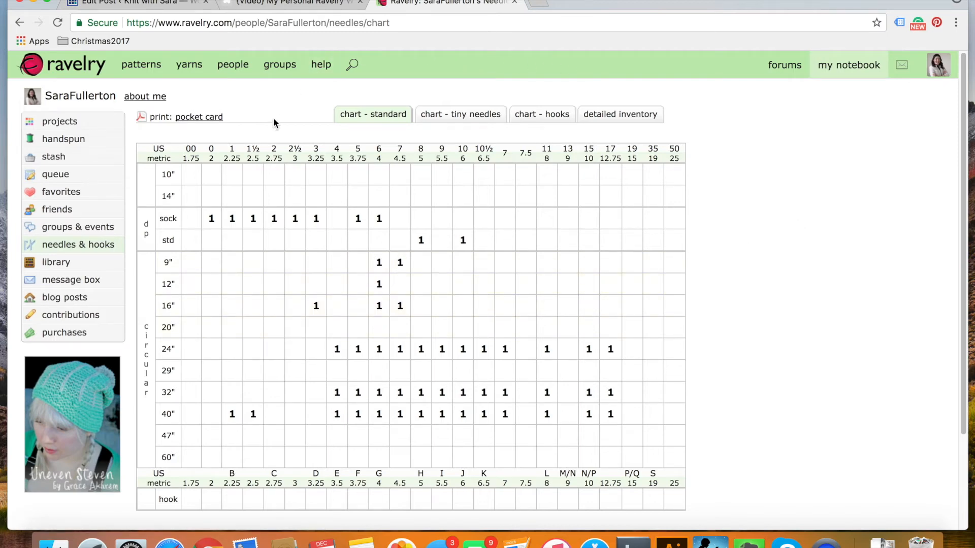
View the printable pocket card of the needle inventory, then return to the Ravelry home page
left_click(207, 120)
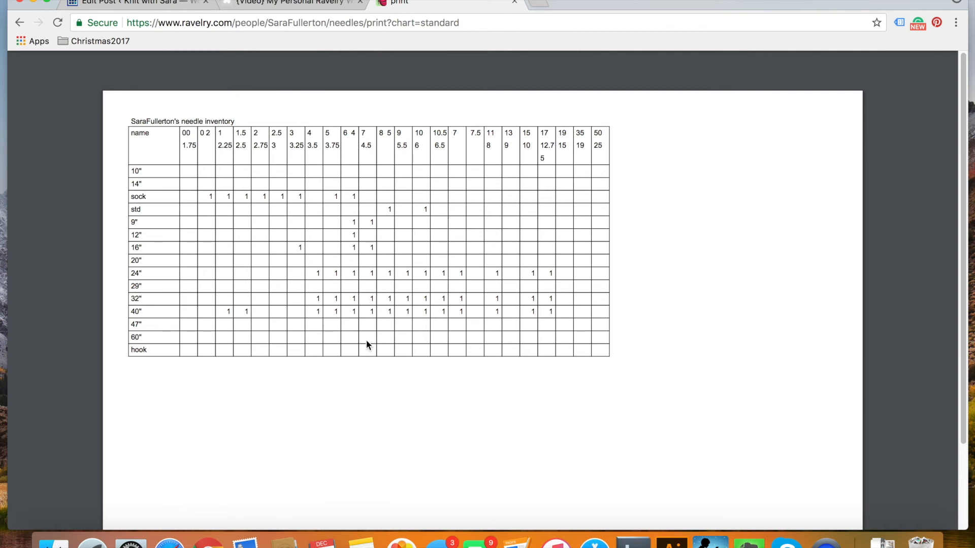
left_click(19, 23)
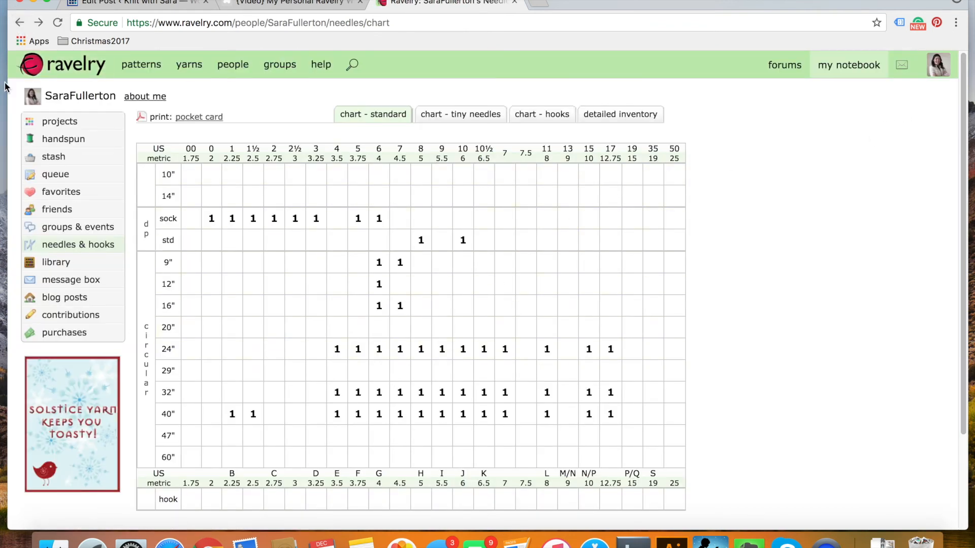
left_click(38, 70)
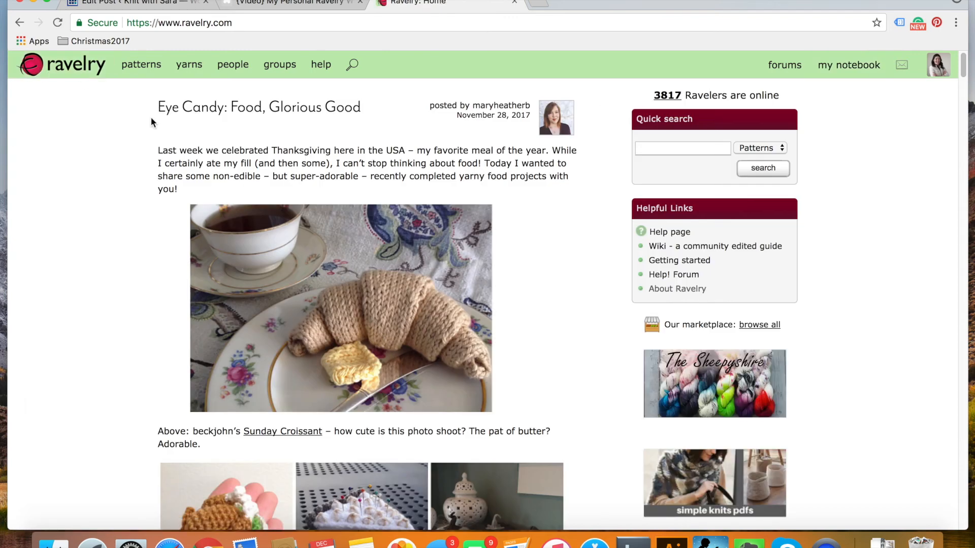